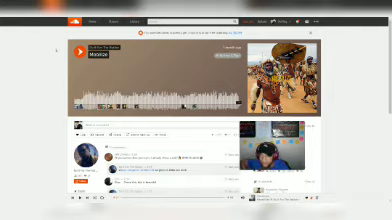
Start Mobilize, then pause and resume it several times, leaving it paused.
click(79, 51)
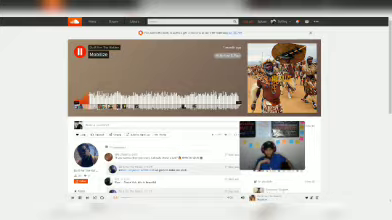
click(80, 51)
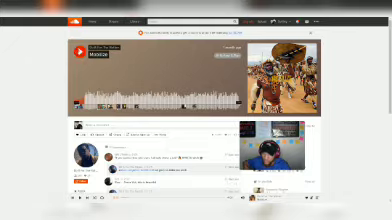
key(space)
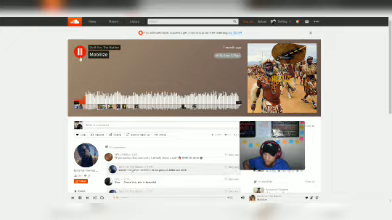
key(space)
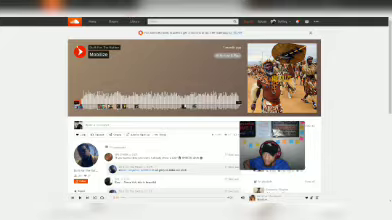
key(space)
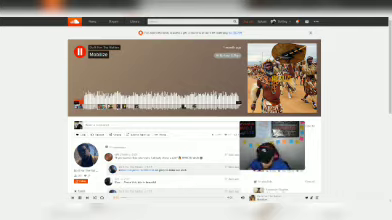
key(space)
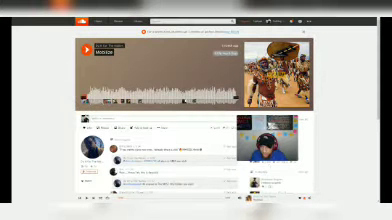
Resume Mobilize and let it play through roughly the first third.
click(85, 44)
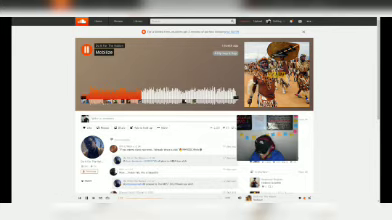
Pause and resume Mobilize a few times, ending with it playing past halfway.
key(space)
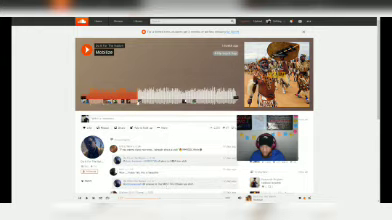
key(space)
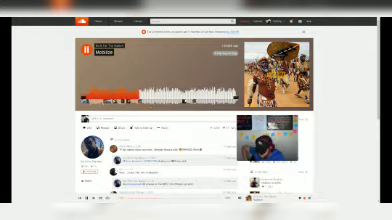
key(space)
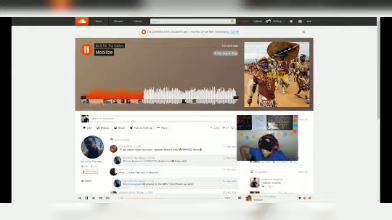
click(82, 45)
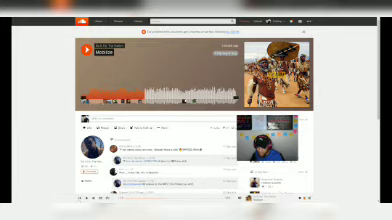
click(85, 47)
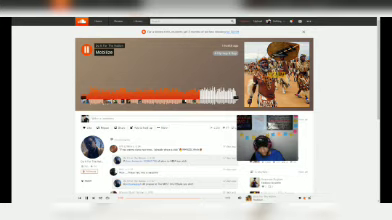
Pause Mobilize, then resume it toward the two-thirds mark.
key(space)
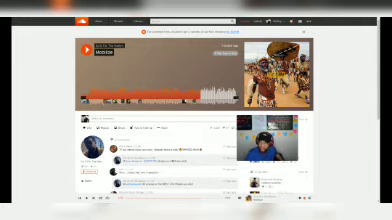
click(81, 46)
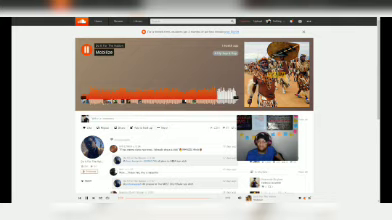
Briefly pause and resume Mobilize twice, letting it run into the latter part.
key(space)
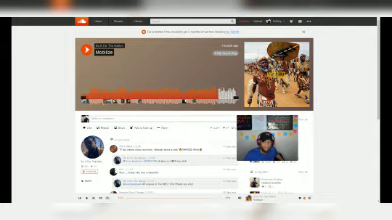
key(space)
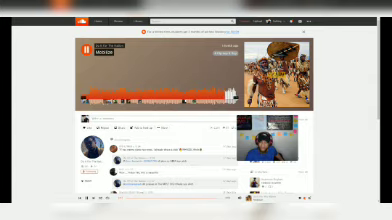
key(space)
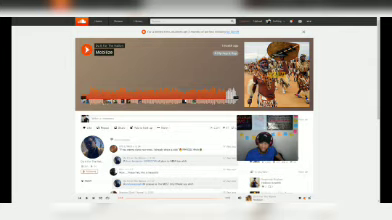
key(space)
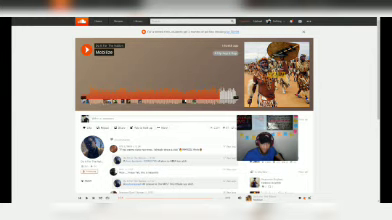
Resume Mobilize playback as it nears the end of the track.
click(81, 45)
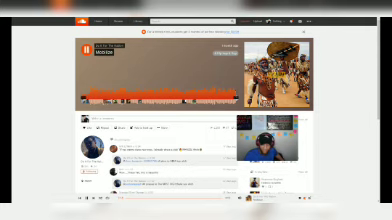
Pause Mobilize close to the end of the track.
click(84, 45)
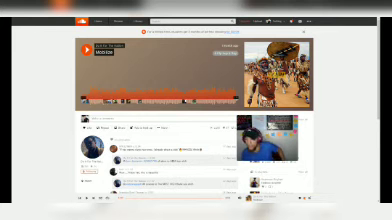